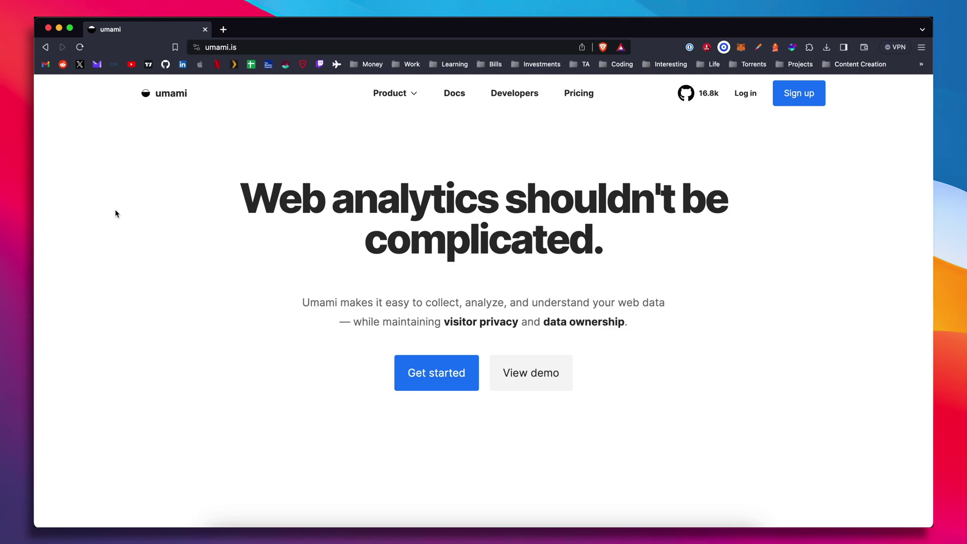
- Open the live demo dashboard and check its time range options without changing them
left_click(503, 374)
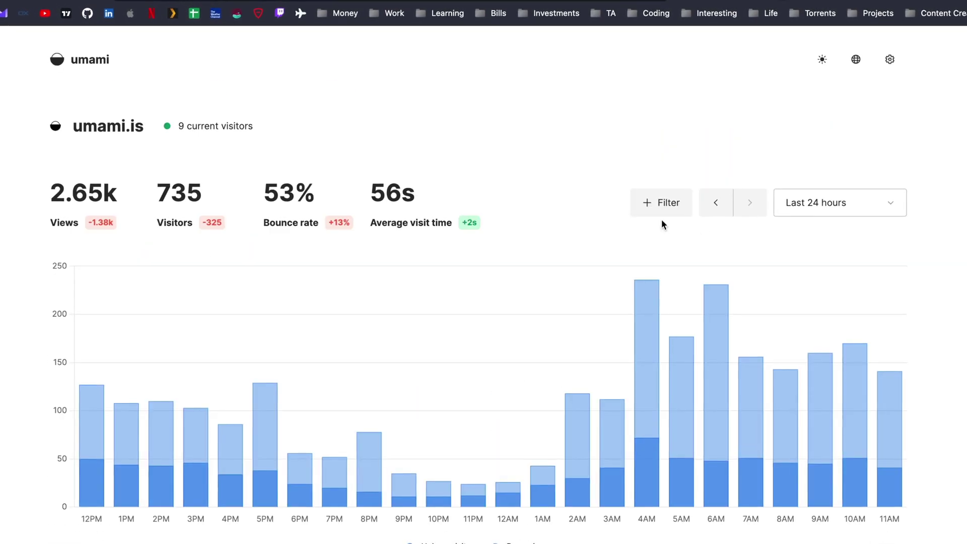
left_click(805, 203)
left_click(734, 140)
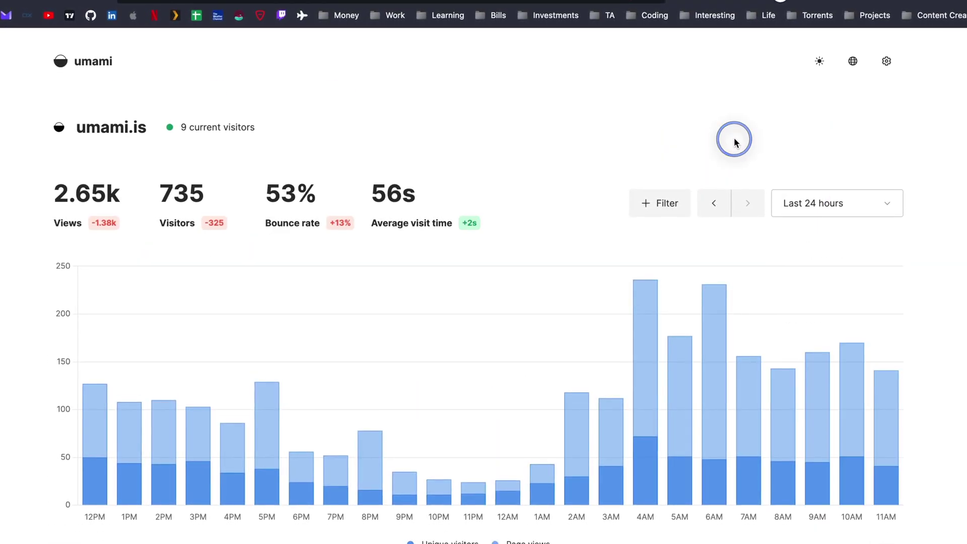
- Scroll through the demo dashboard's charts and tables, then switch it to the dark theme
scroll(390, 151, "down", 10)
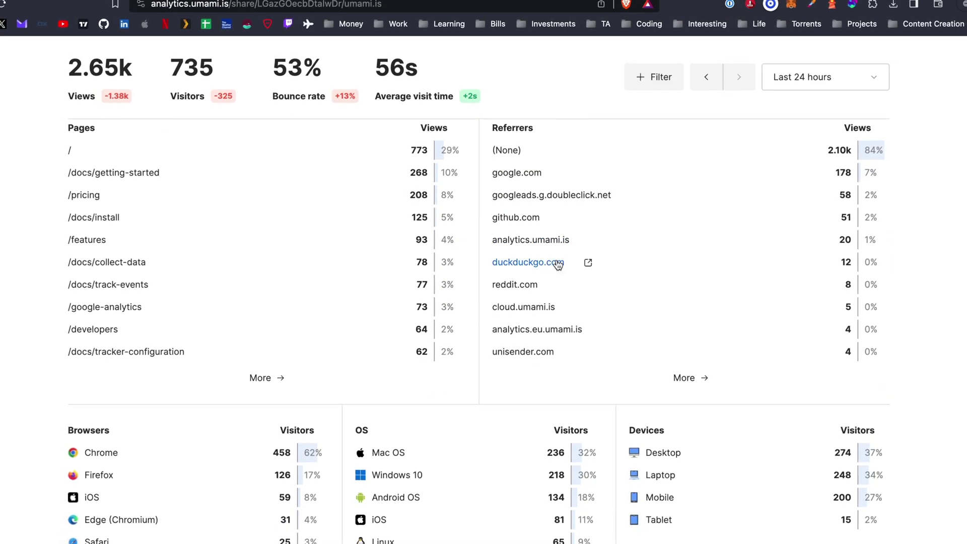
scroll(526, 187, "up", 1)
scroll(533, 360, "down", 5)
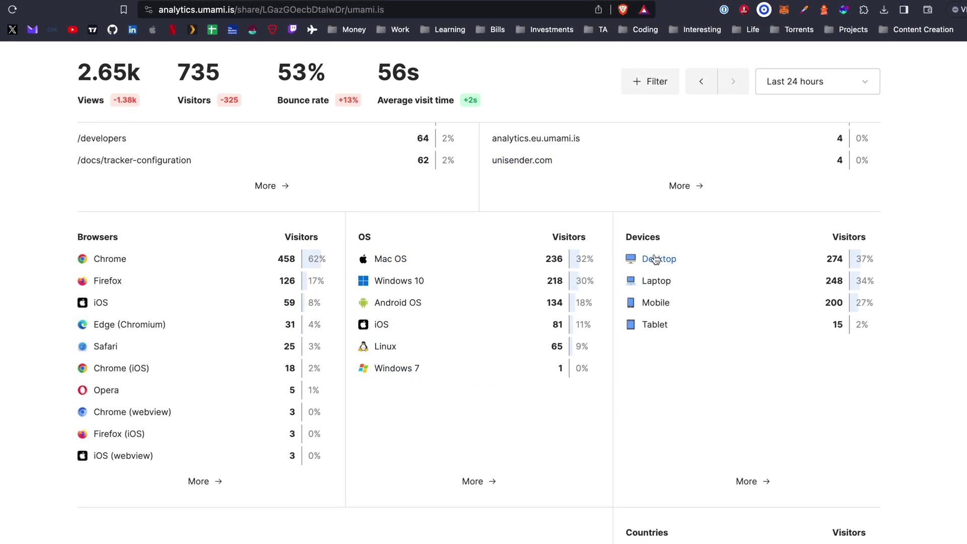
scroll(135, 302, "down", 10)
scroll(137, 330, "up", 8)
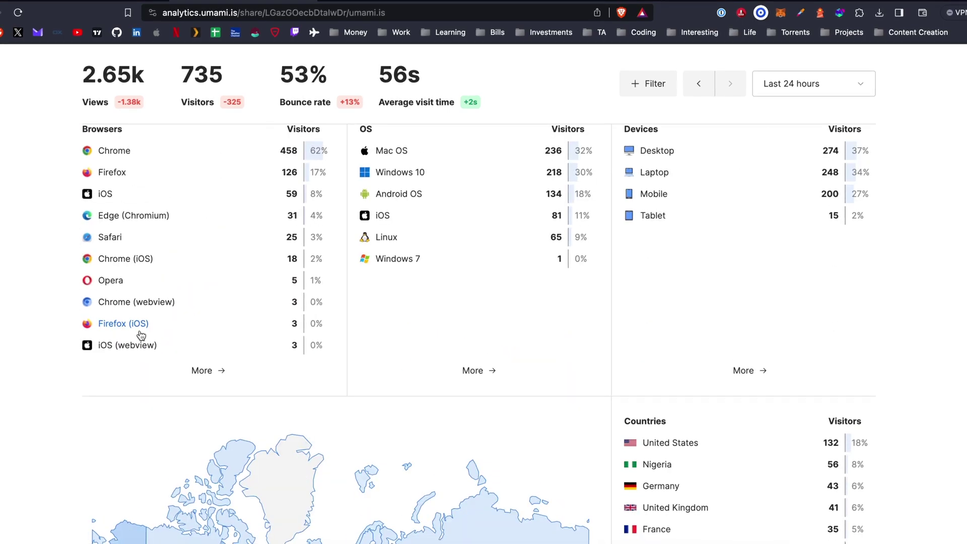
scroll(141, 336, "down", 8)
scroll(149, 335, "up", 6)
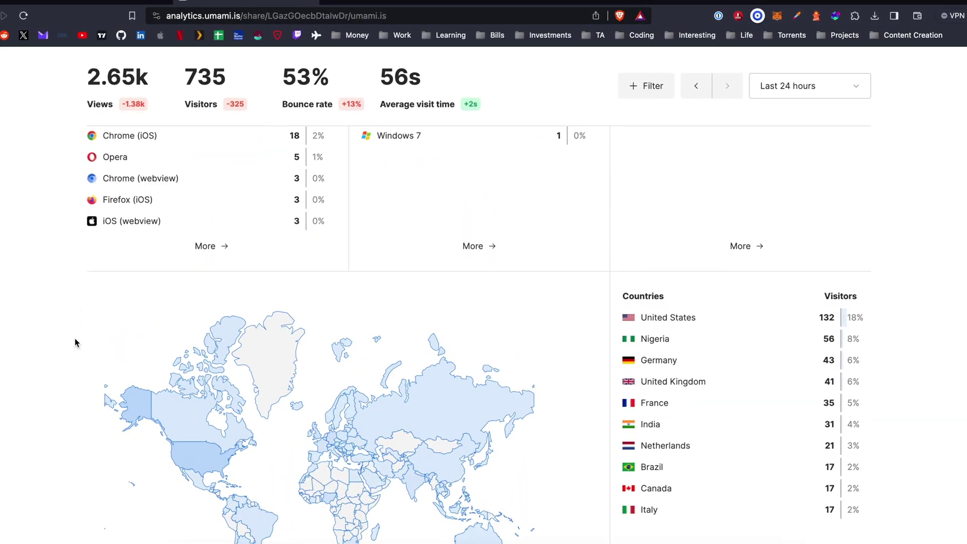
scroll(66, 338, "down", 9)
scroll(53, 331, "down", 1)
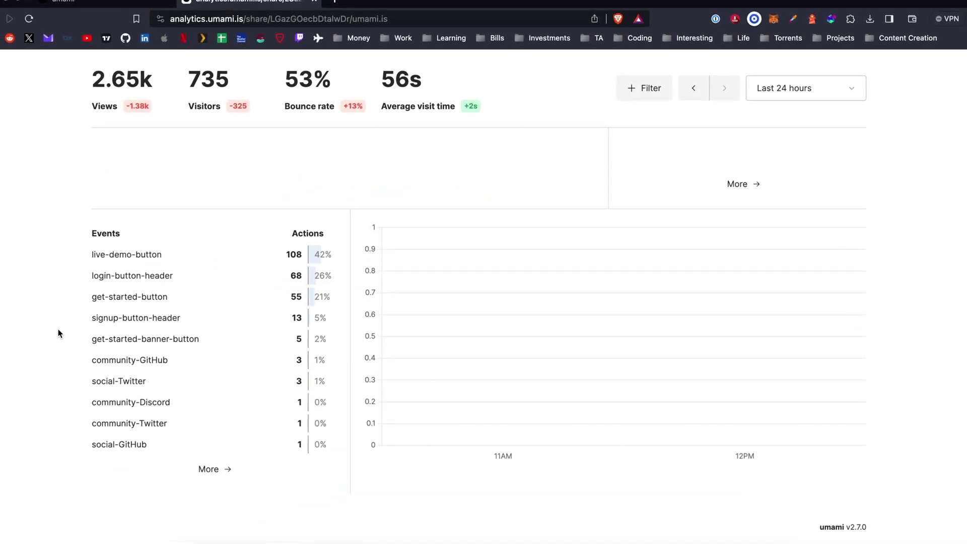
scroll(90, 328, "up", 15)
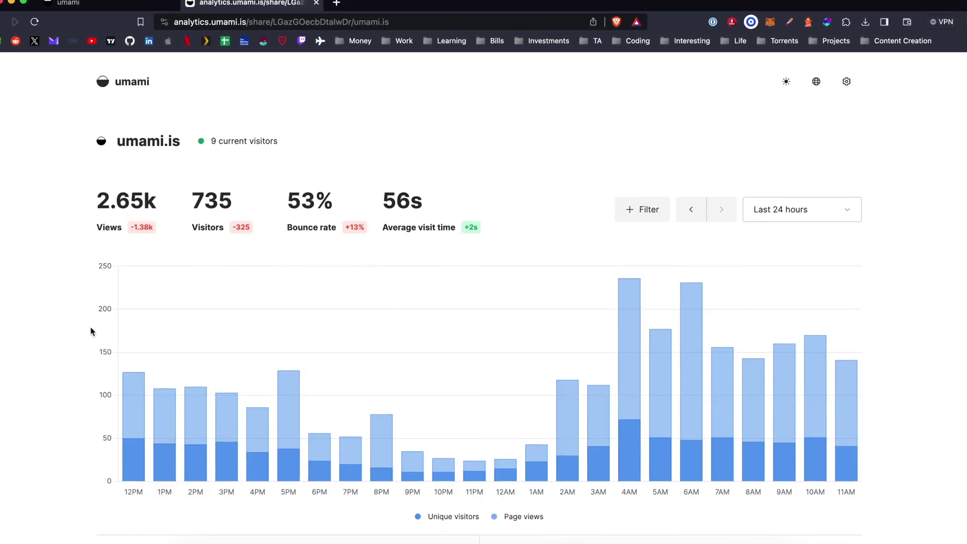
left_click(784, 83)
left_click(143, 8)
scroll(222, 262, "down", 5)
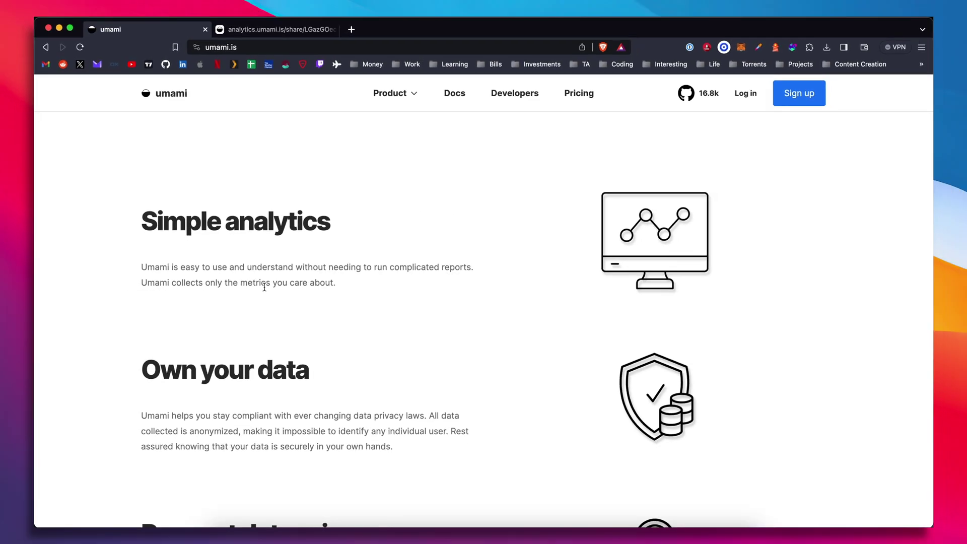
scroll(268, 286, "down", 2)
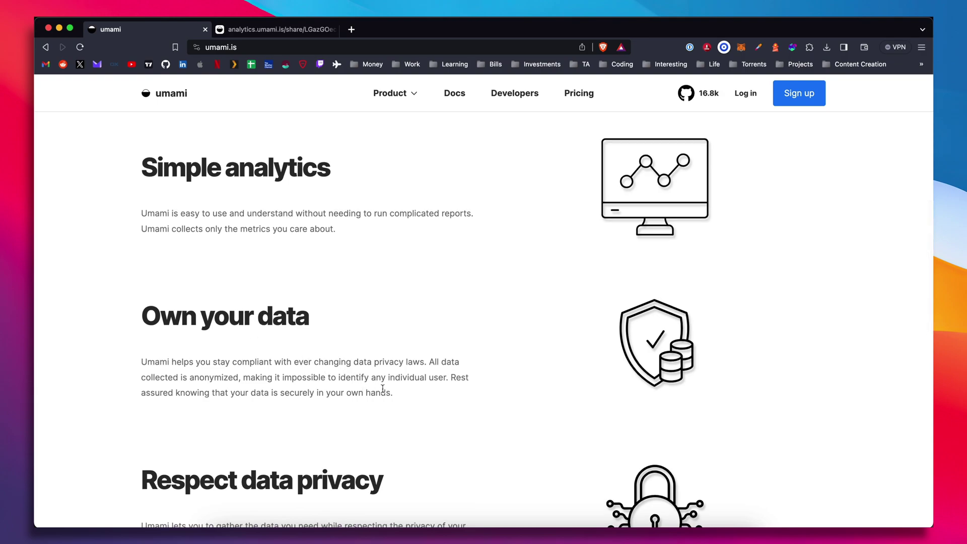
left_click_drag(383, 388, 153, 357)
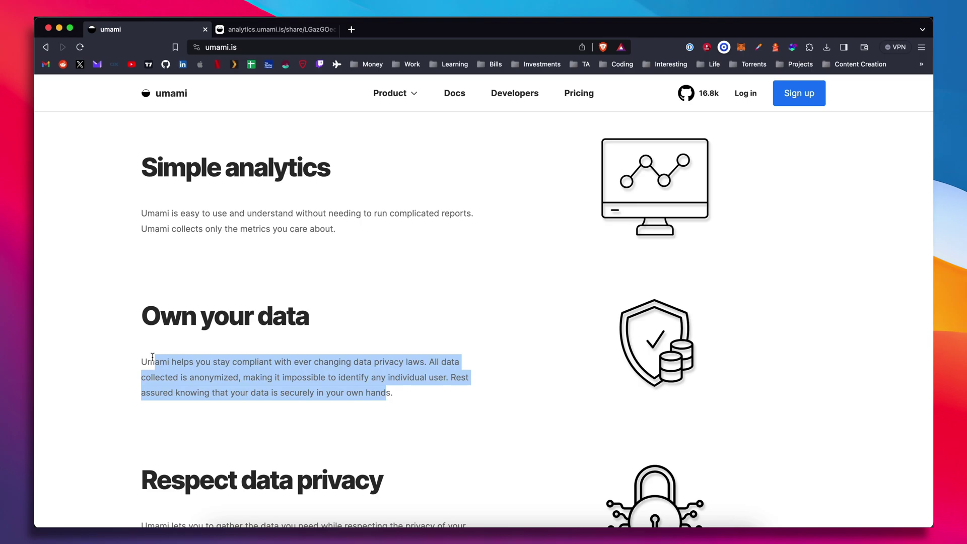
scroll(292, 276, "down", 7)
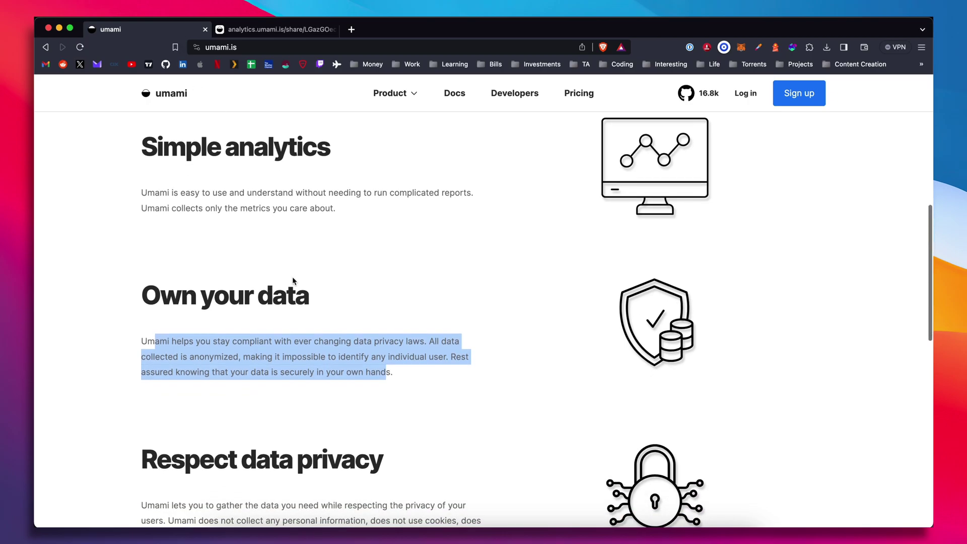
left_click_drag(308, 248, 220, 243)
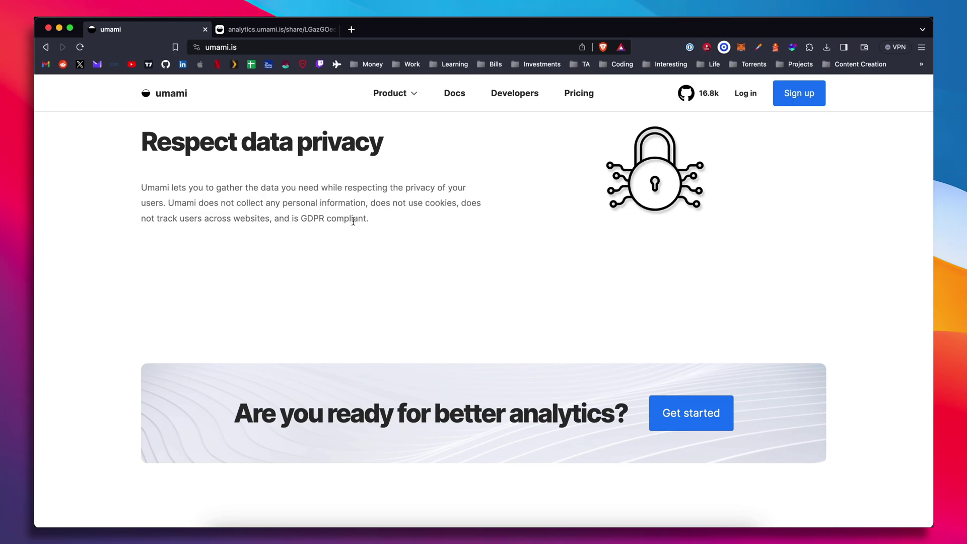
left_click_drag(375, 220, 360, 250)
scroll(359, 250, "down", 1)
scroll(358, 249, "down", 10)
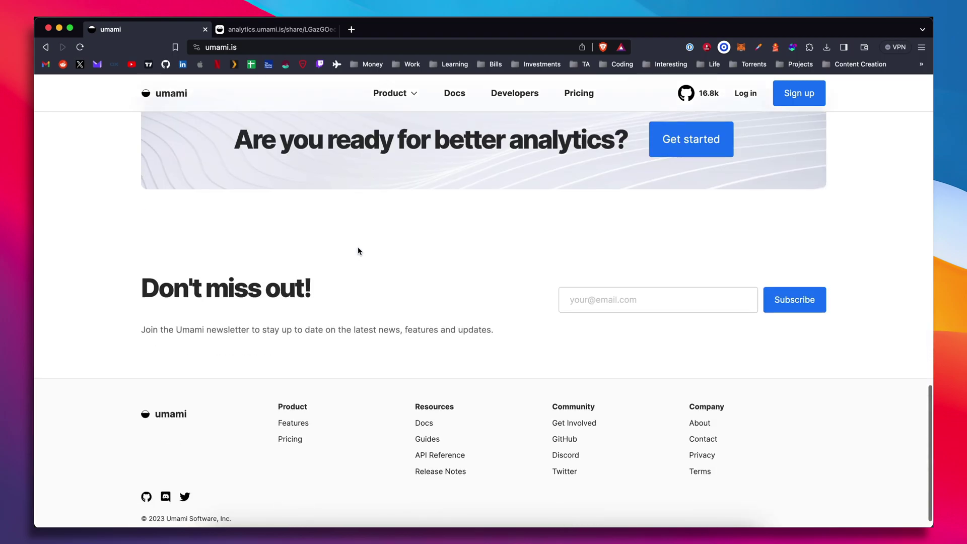
scroll(350, 267, "up", 20)
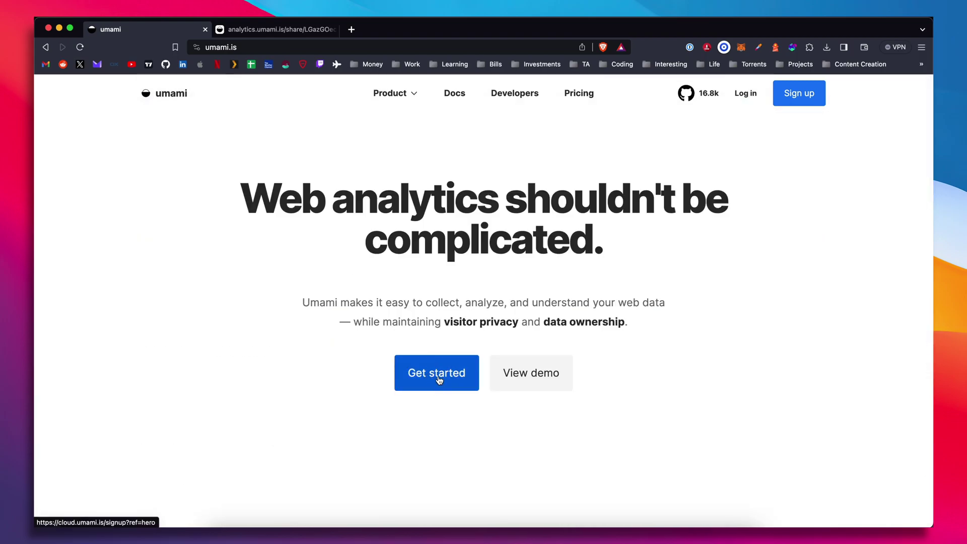
- Log in to Umami Cloud and save a new website named 'portfolio' with the site's domain
left_click(410, 362)
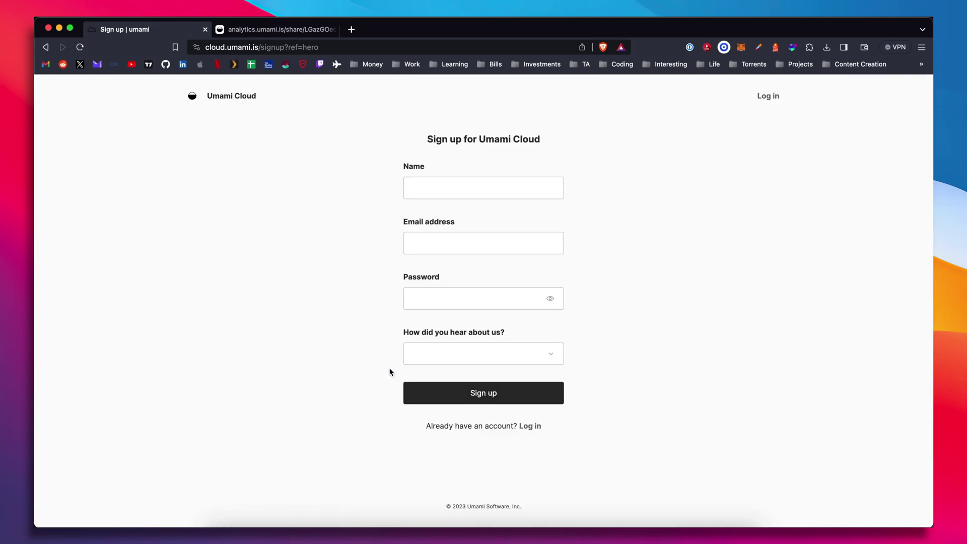
left_click(532, 428)
left_click(473, 272)
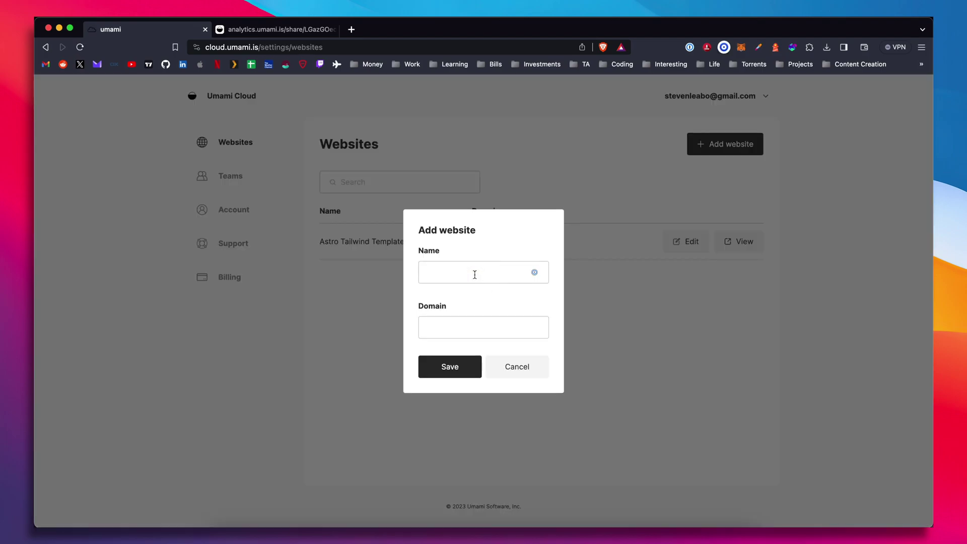
type("portfolio")
key("Tab")
type("www.stevenleabo.com")
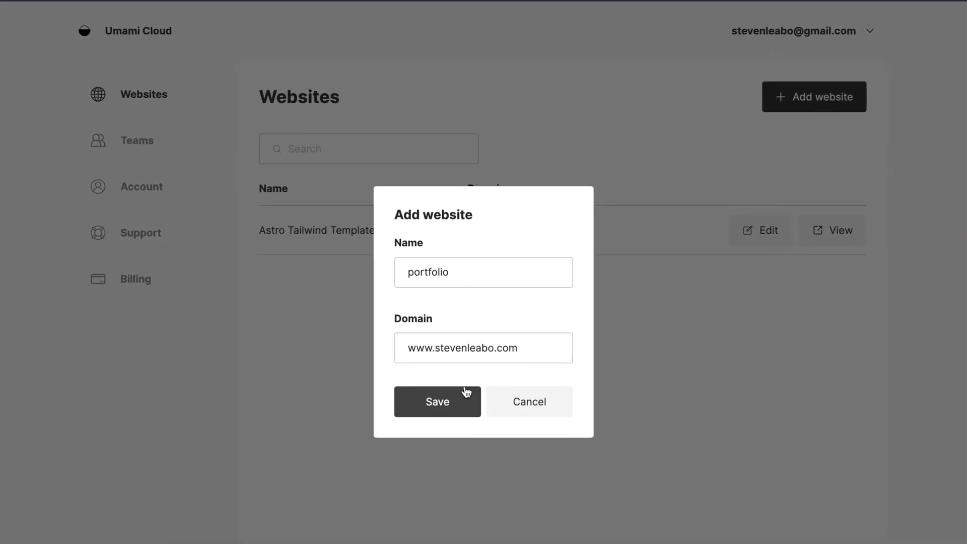
left_click(412, 345)
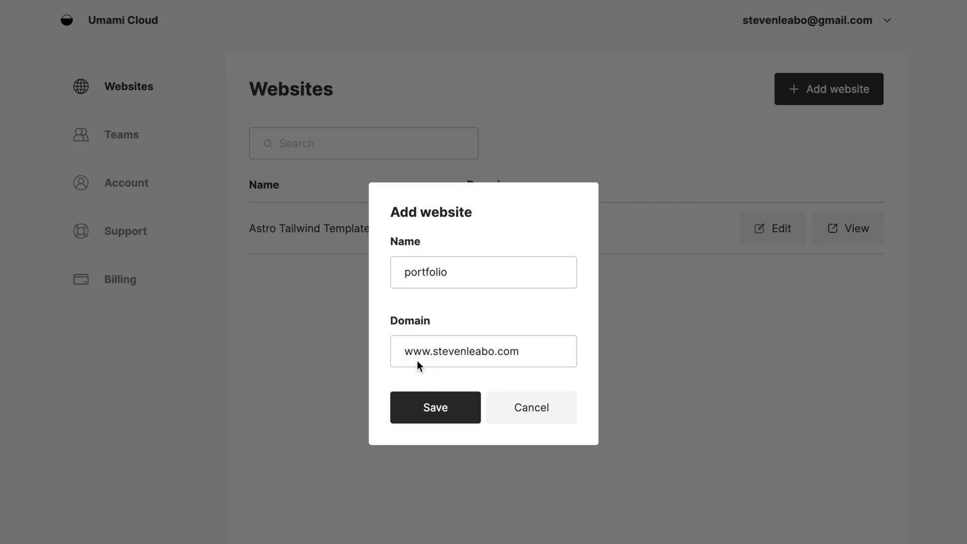
left_click(519, 352)
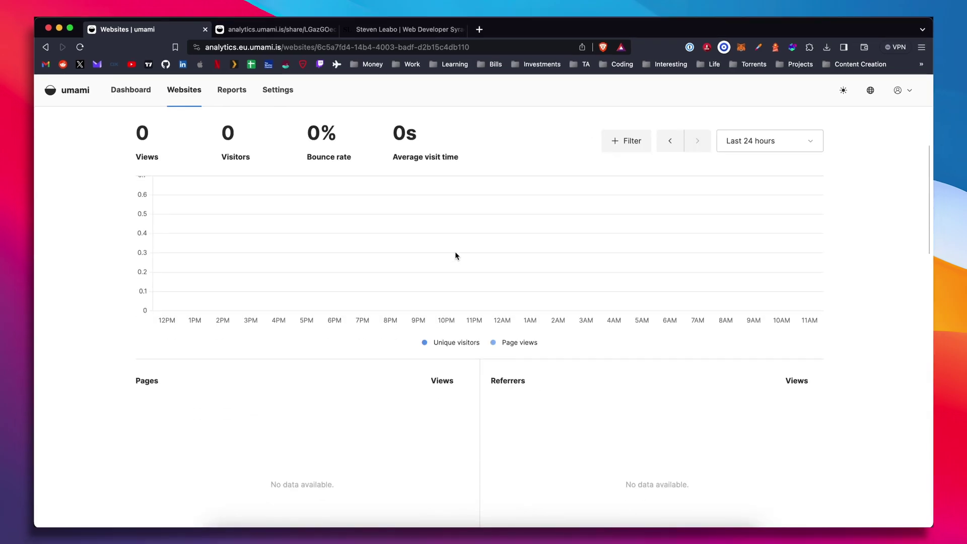
- Open the portfolio website's tracking code under Settings > Websites and copy the script snippet
scroll(451, 261, "up", 5)
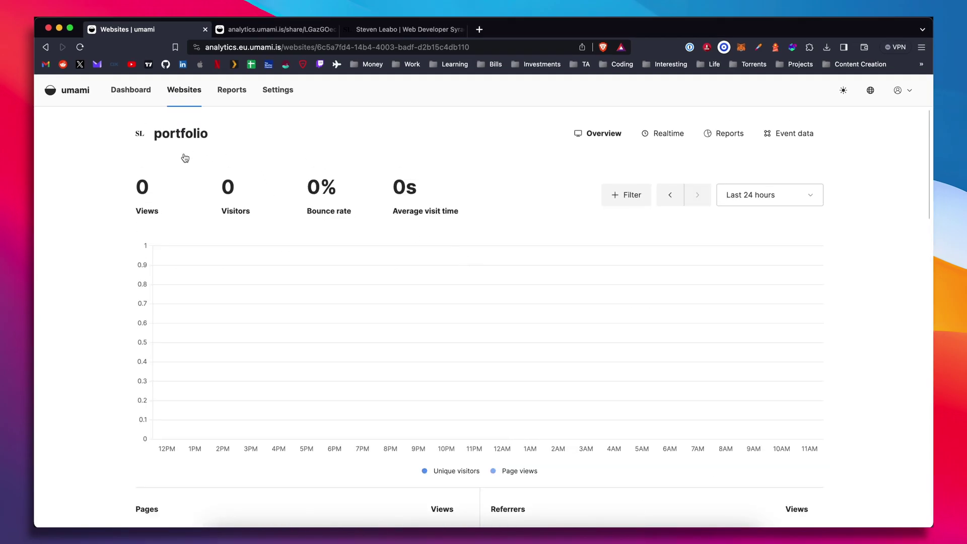
left_click(276, 90)
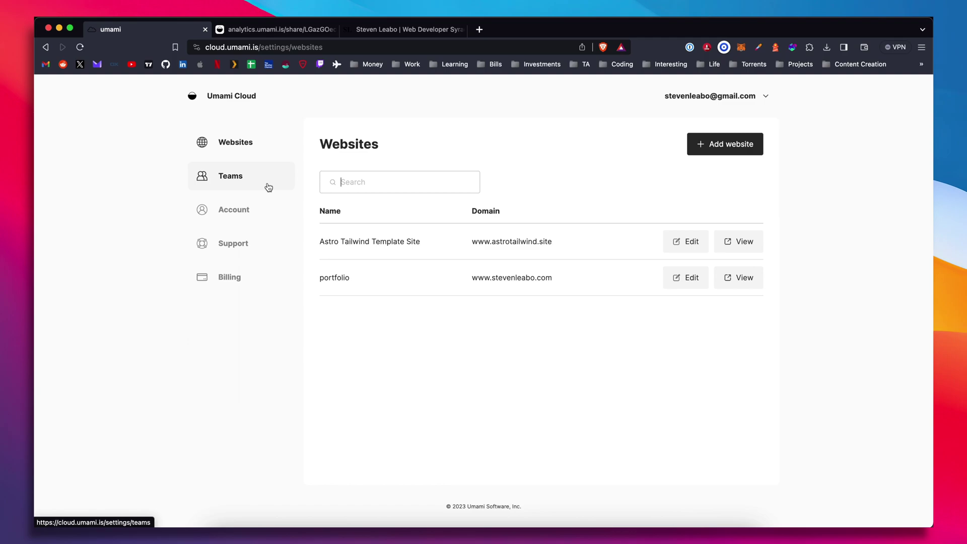
left_click(681, 280)
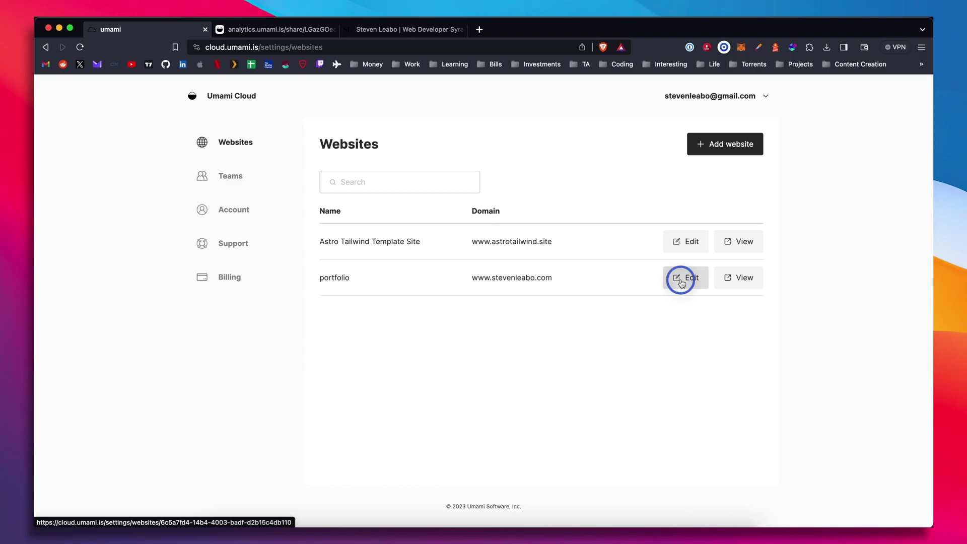
left_click(370, 182)
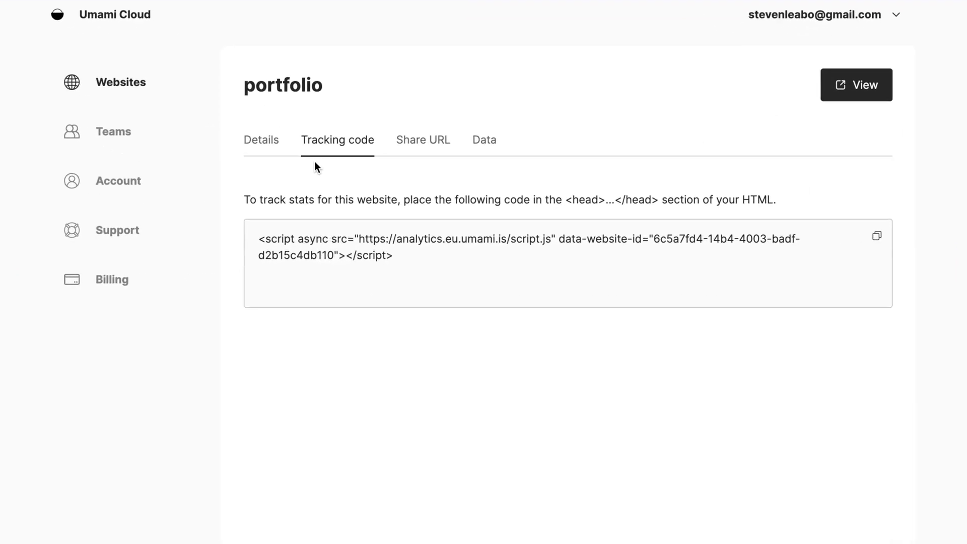
left_click_drag(429, 272, 258, 234)
left_click(600, 230)
left_click(876, 236)
key("super+Tab")
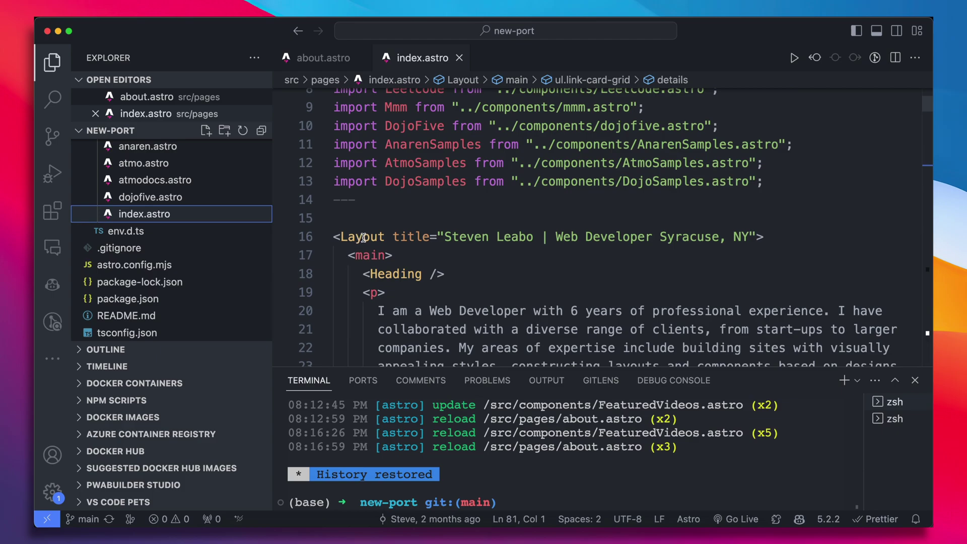
- Paste the Umami tracking script on a new line below the title tag in Layout.astro
left_click(364, 237, "super")
scroll(373, 251, "down", 3)
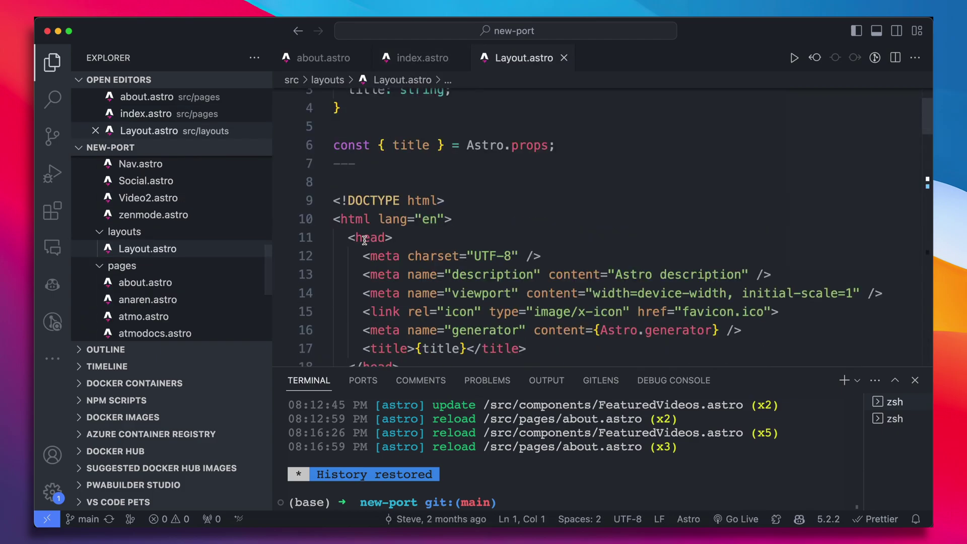
left_click(380, 266)
left_click(529, 271)
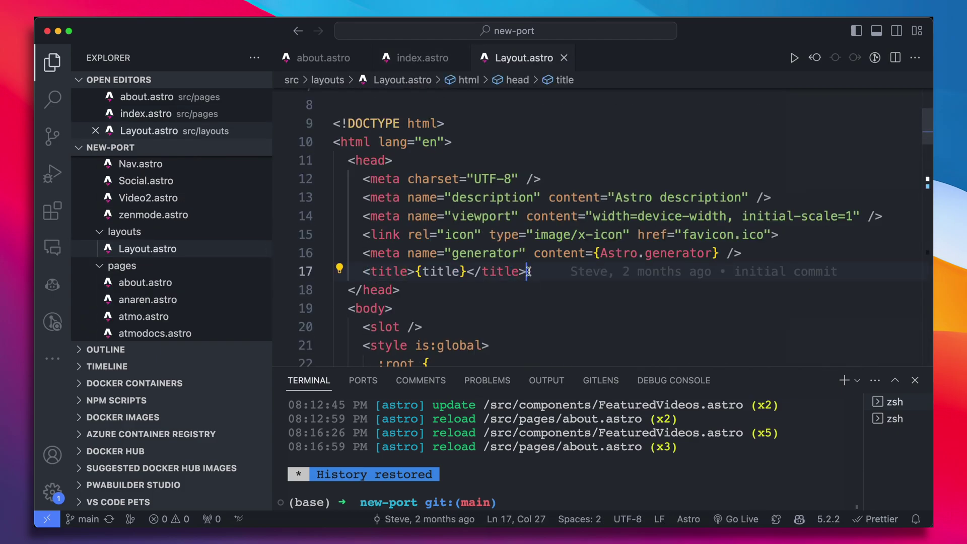
key("Return")
key("super+v")
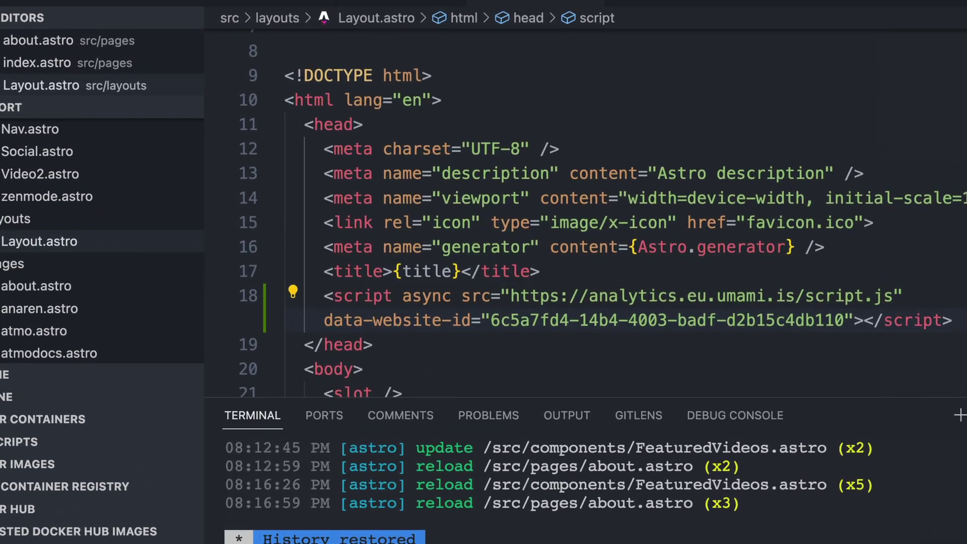
- Run the package install in the terminal and check the local site in the browser
key("ctrl+grave")
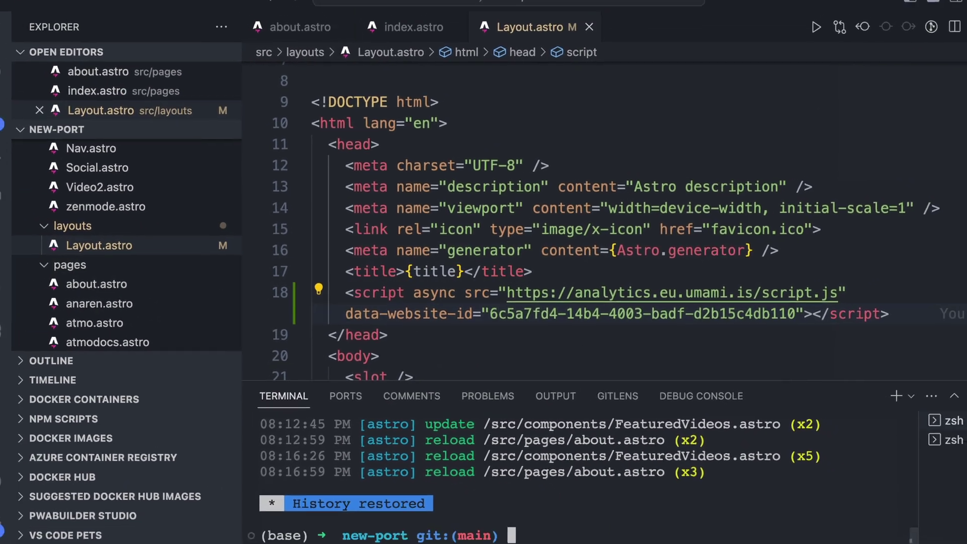
type("nmm install")
key("Return")
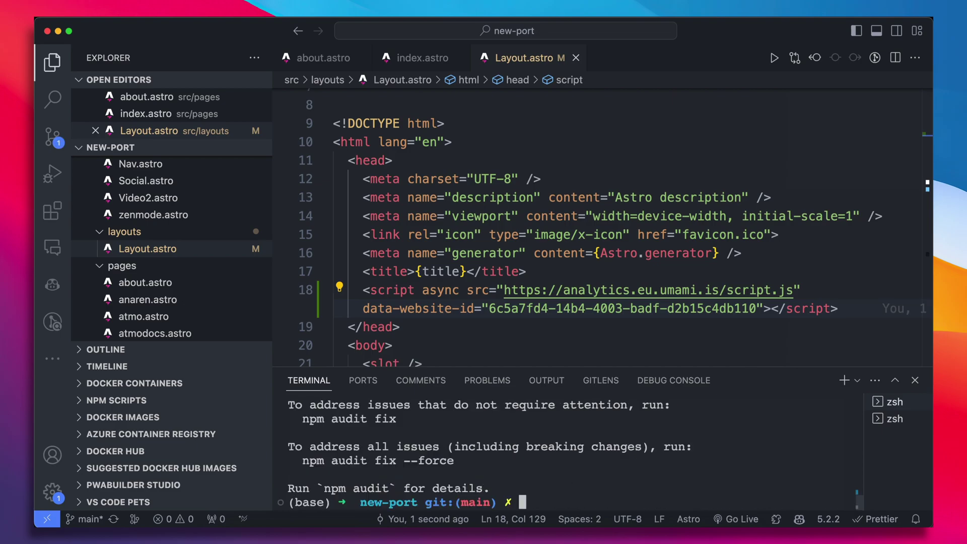
key("super+Tab")
scroll(480, 325, "down", 10)
scroll(480, 326, "up", 10)
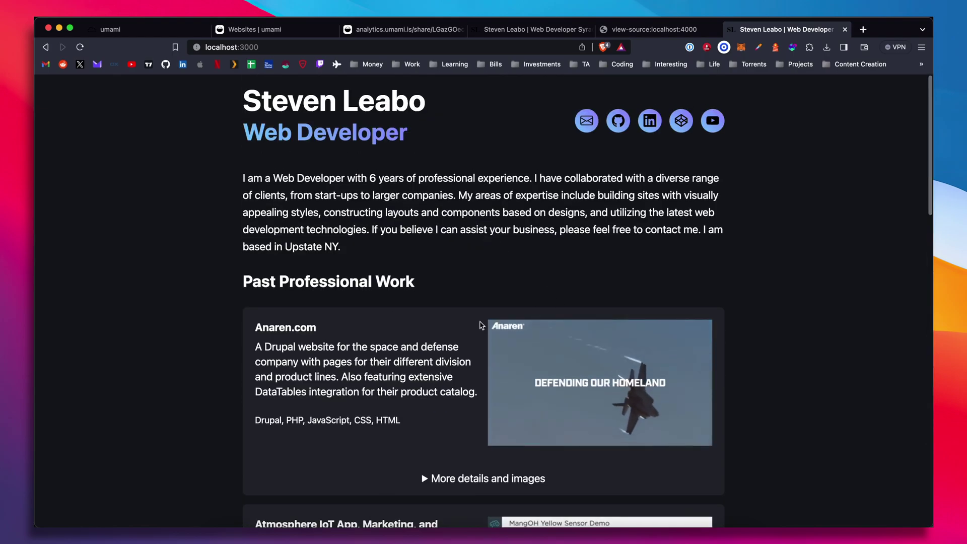
scroll(400, 280, "down", 1)
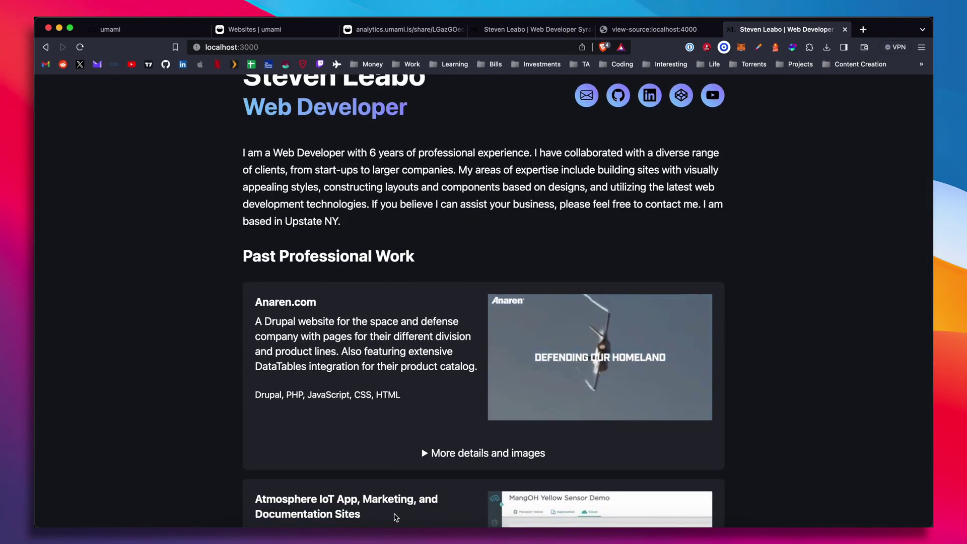
key("super+Tab")
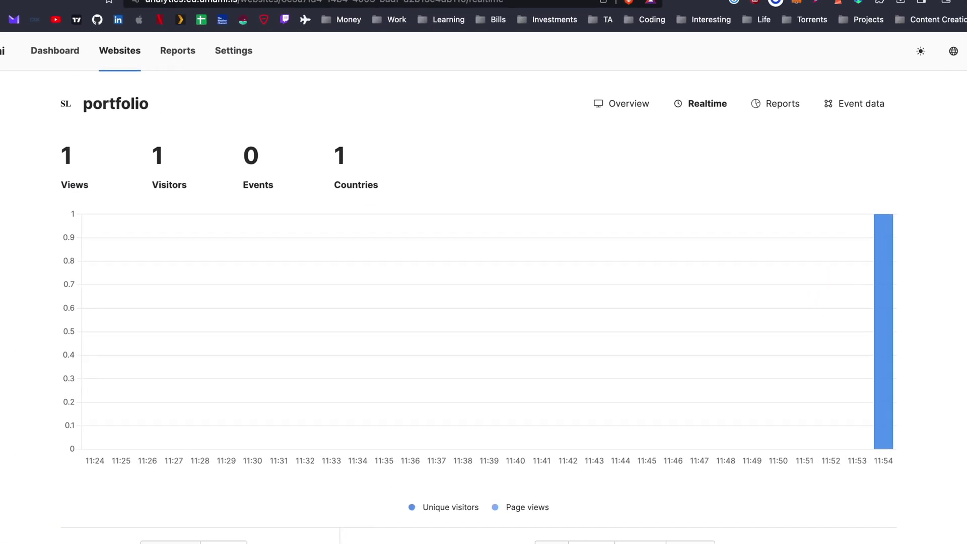
scroll(442, 107, "down", 7)
scroll(442, 107, "up", 7)
scroll(446, 113, "down", 10)
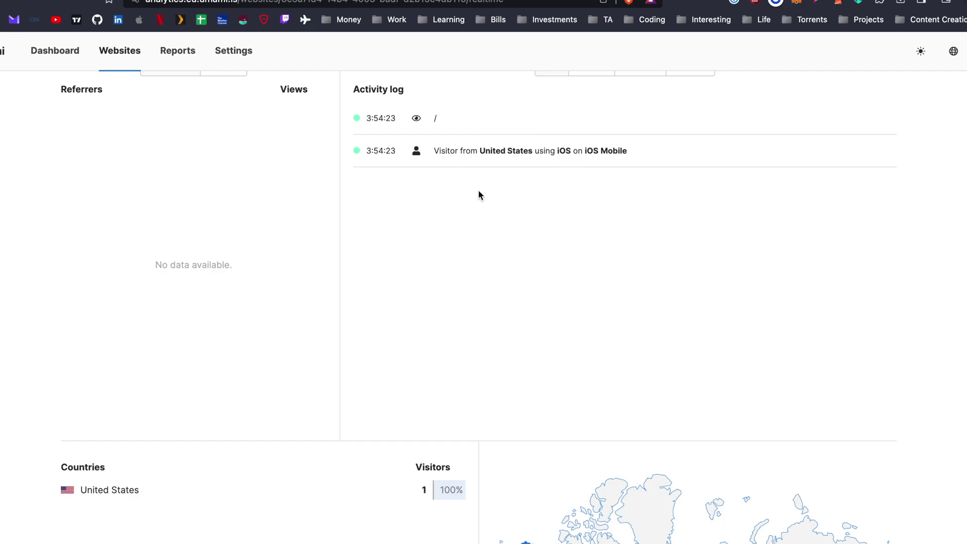
left_click_drag(657, 157, 534, 171)
left_click(549, 205)
scroll(528, 223, "down", 5)
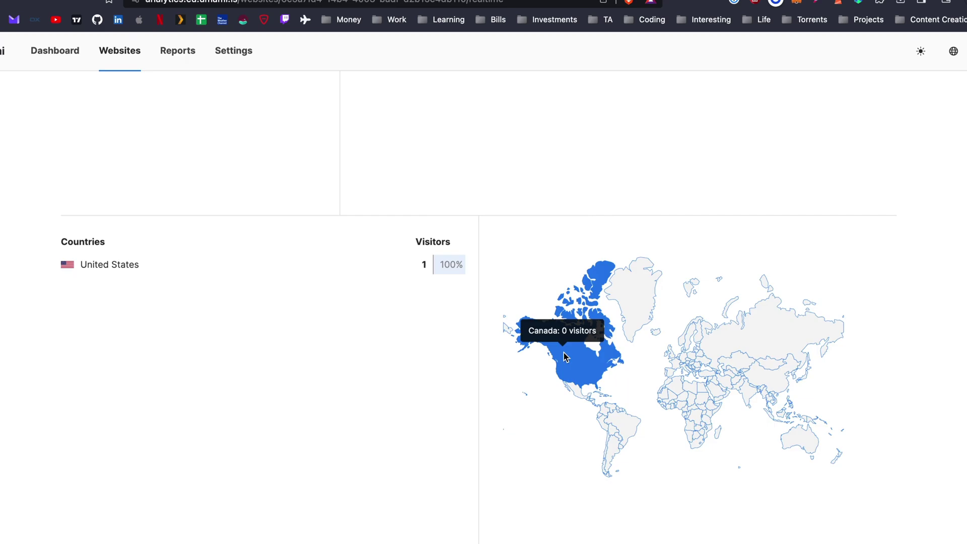
scroll(554, 282, "up", 5)
scroll(569, 201, "up", 10)
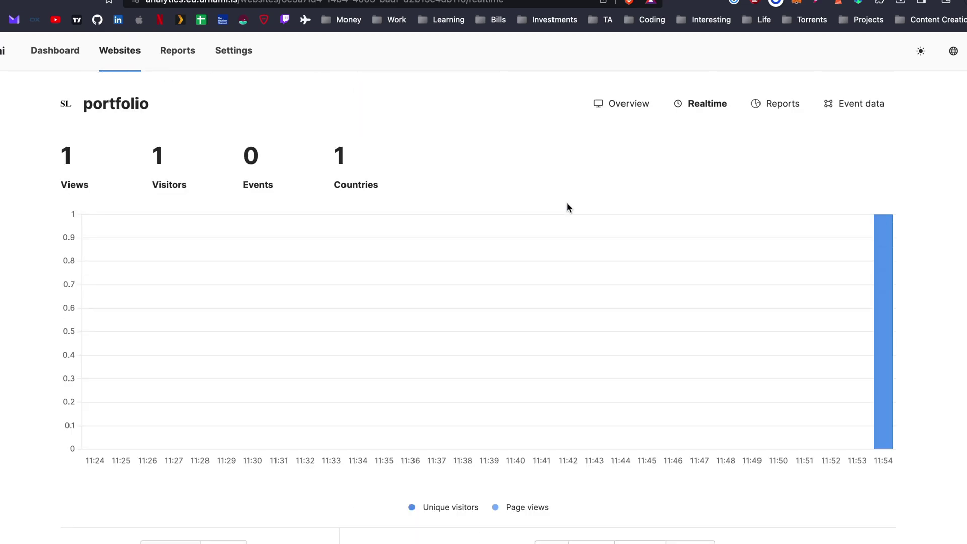
left_click(639, 112)
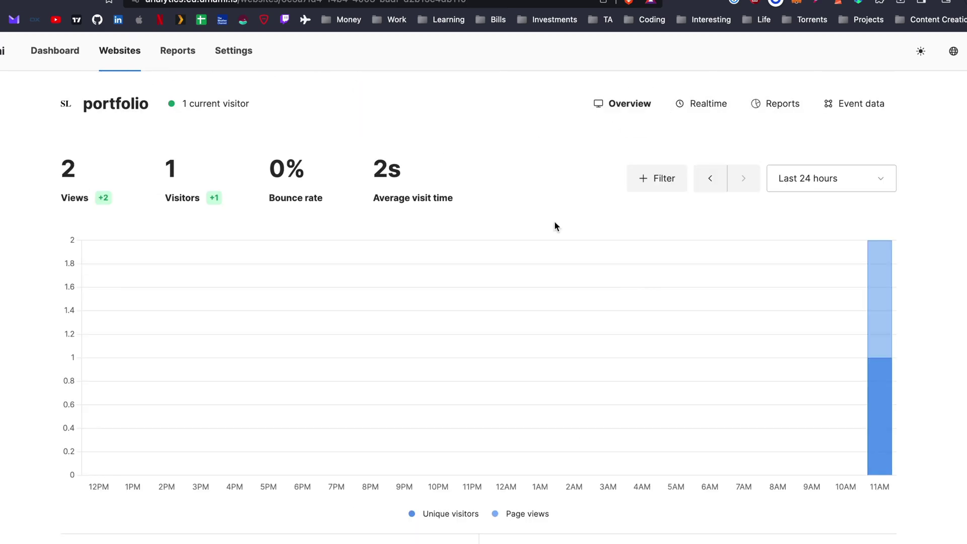
scroll(75, 231, "down", 6)
scroll(325, 315, "up", 6)
left_click(704, 116)
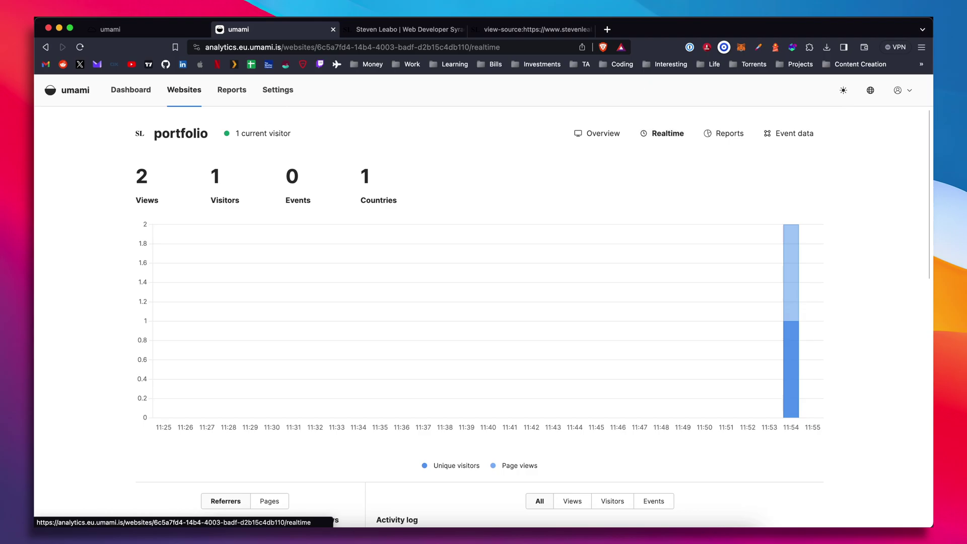
left_click(126, 29)
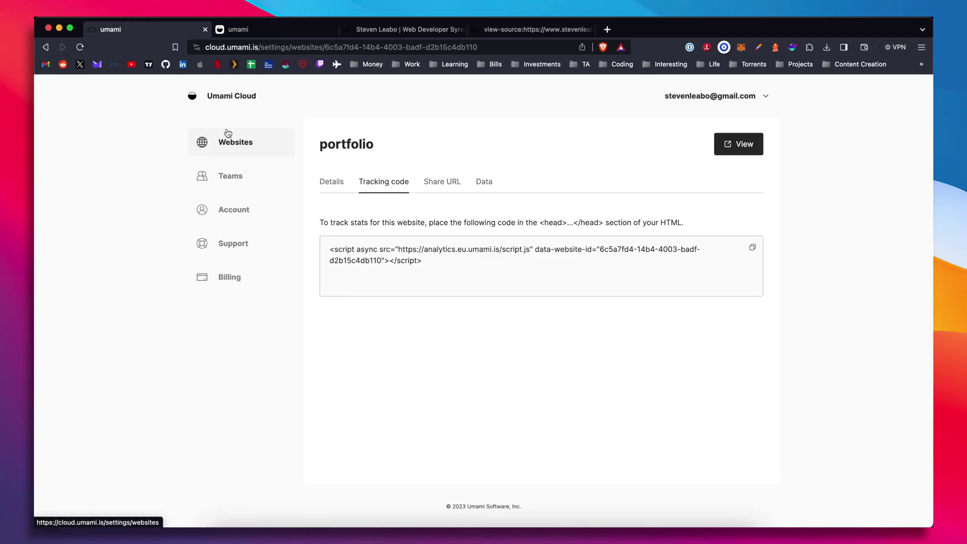
left_click(229, 96)
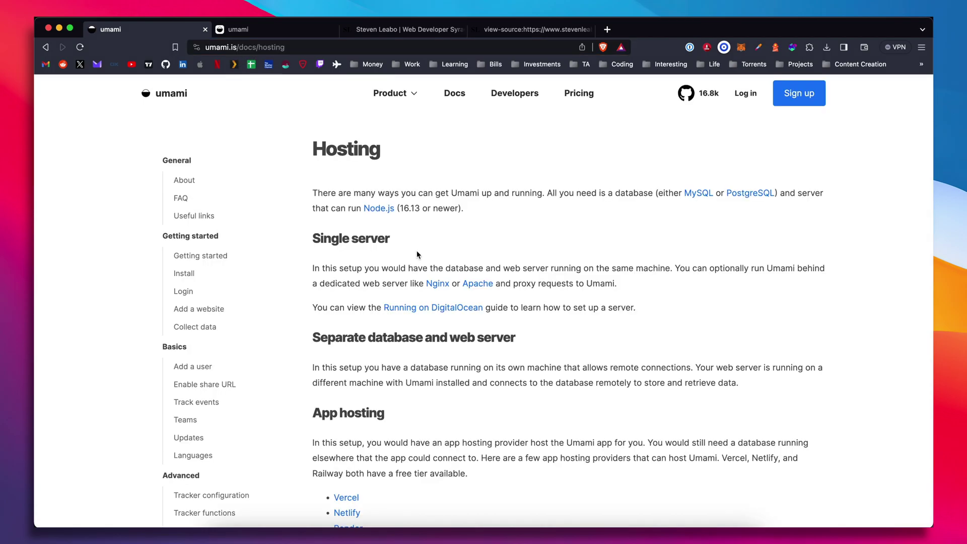
left_click_drag(507, 210, 395, 193)
scroll(433, 302, "down", 5)
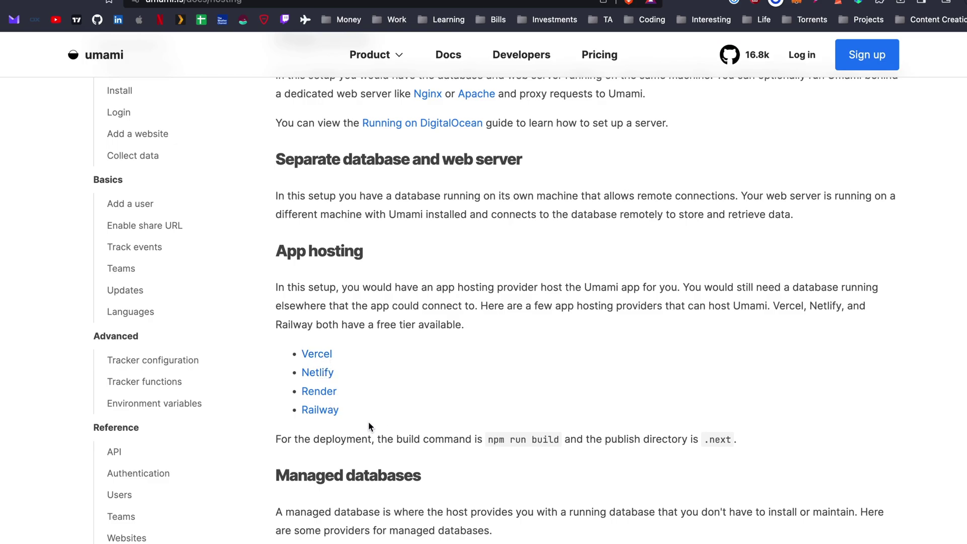
scroll(450, 333, "up", 4)
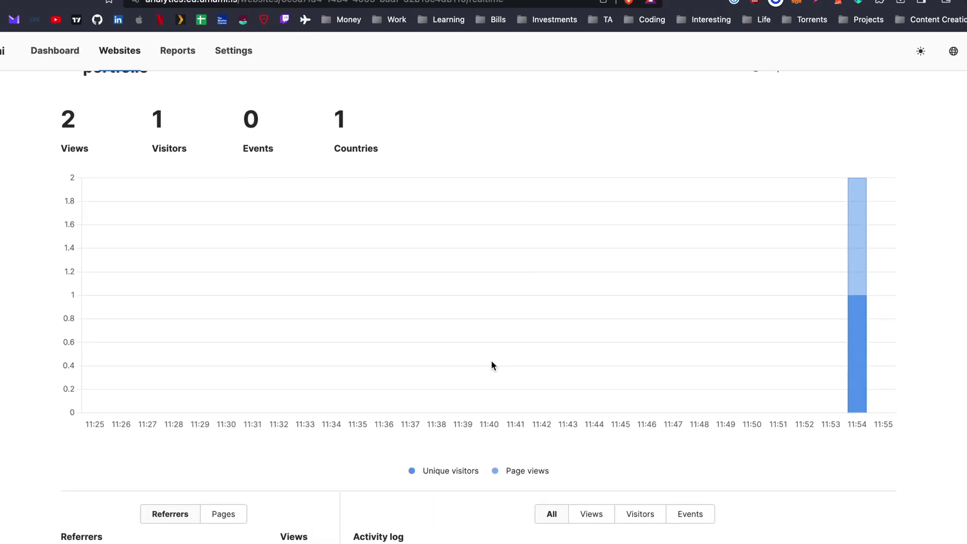
- Go to the portfolio's reports and start a new Insights report
scroll(492, 365, "down", 10)
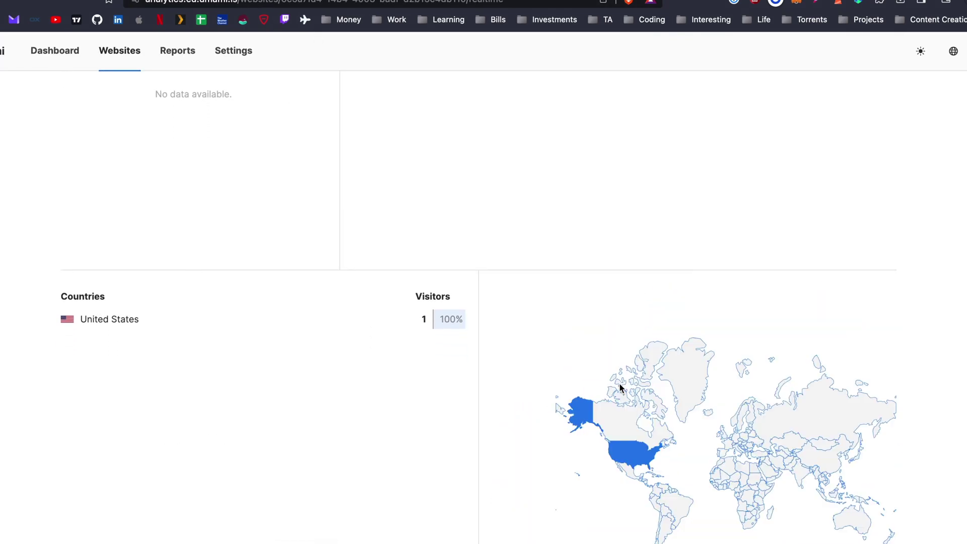
scroll(491, 353, "up", 10)
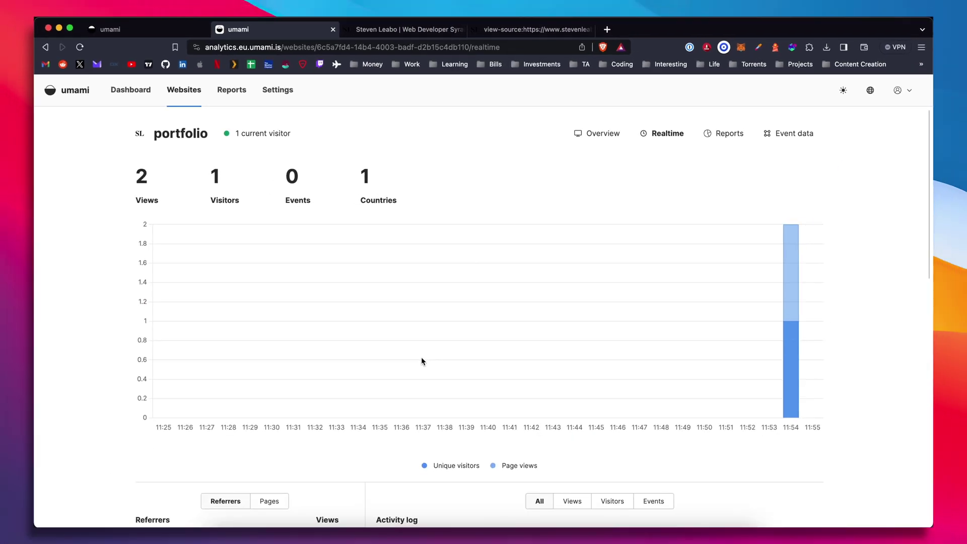
left_click(781, 134)
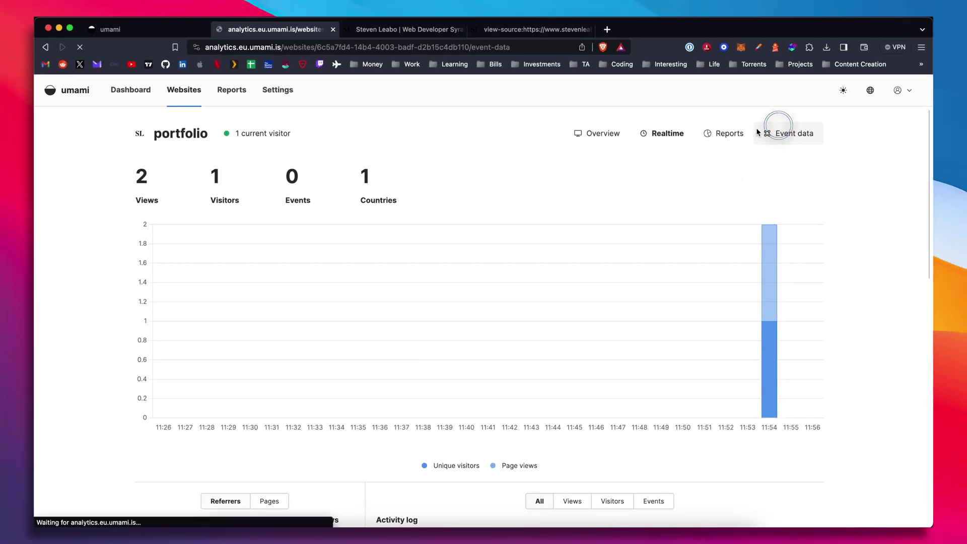
left_click(738, 133)
left_click(773, 135)
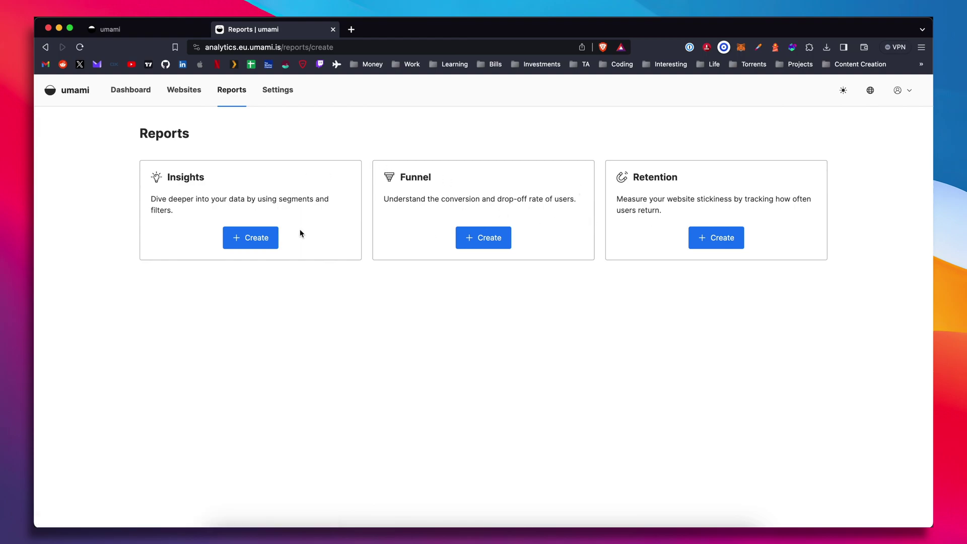
left_click(270, 247)
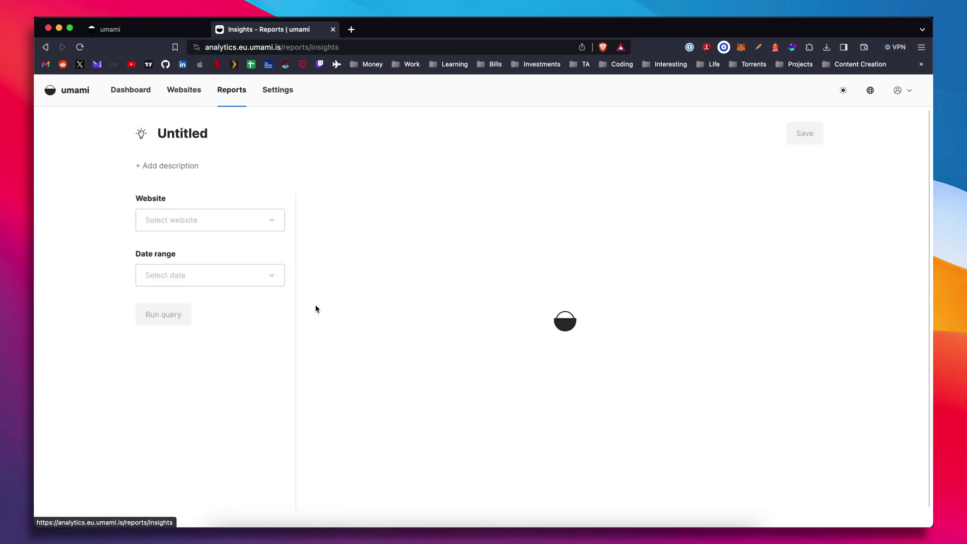
- Run the Insights query of today's portfolio visits by page title, then remove the Page title field
left_click(167, 417)
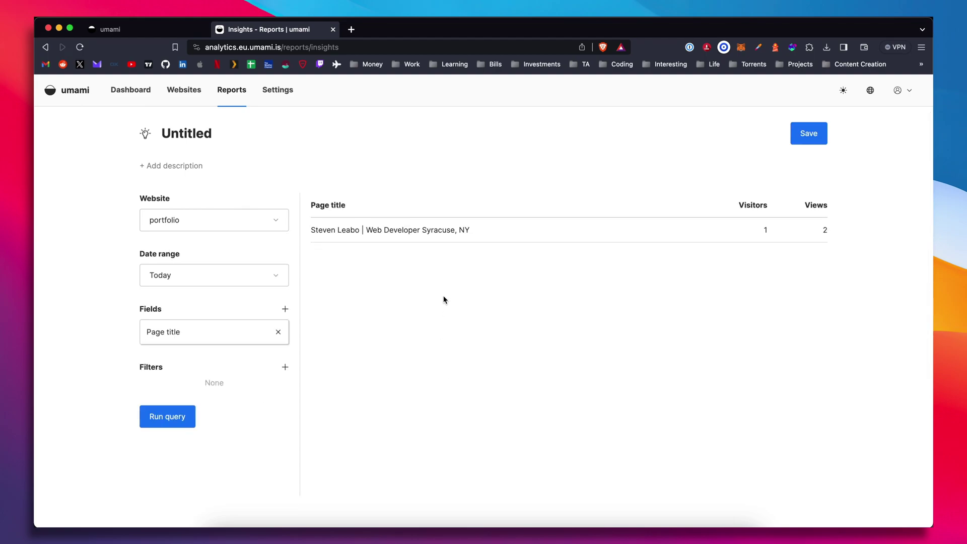
left_click(437, 236)
left_click(315, 234)
left_click(275, 336)
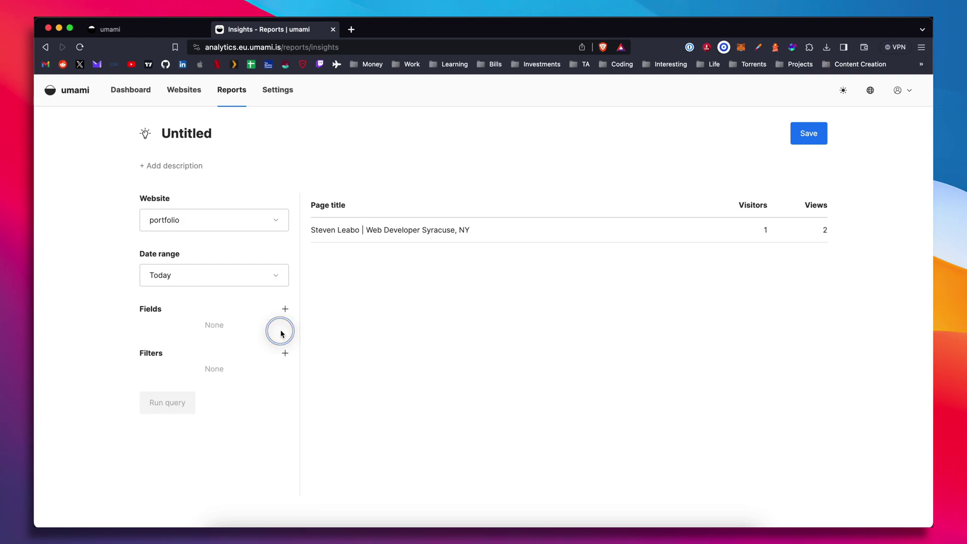
- Open the portfolio dashboard from My websites, showing 2 views and 1 visitor over 24 hours
left_click(283, 357)
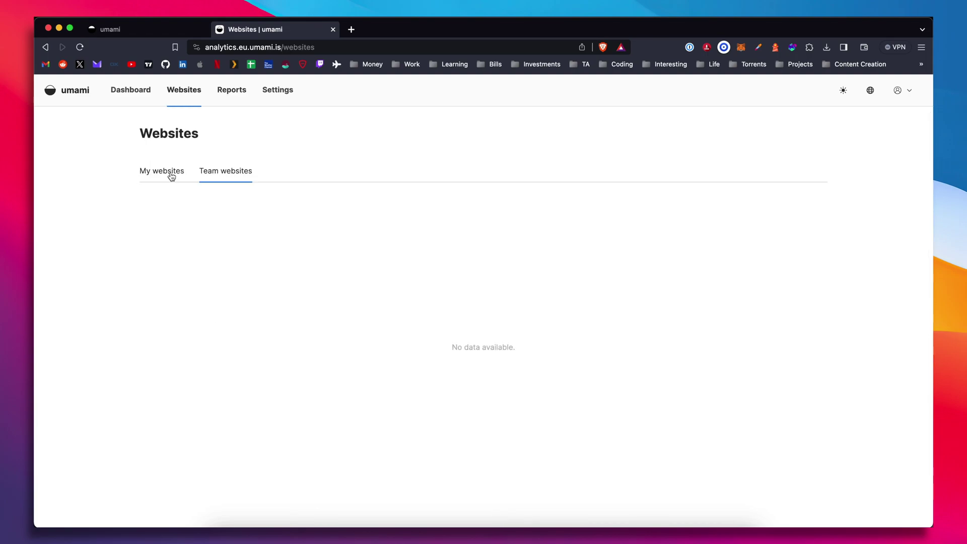
left_click(172, 176)
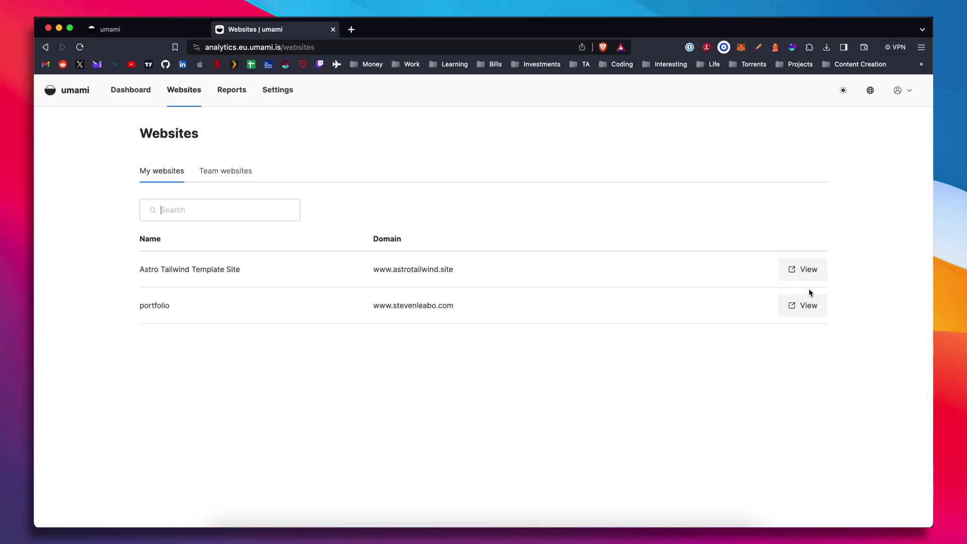
left_click(806, 302)
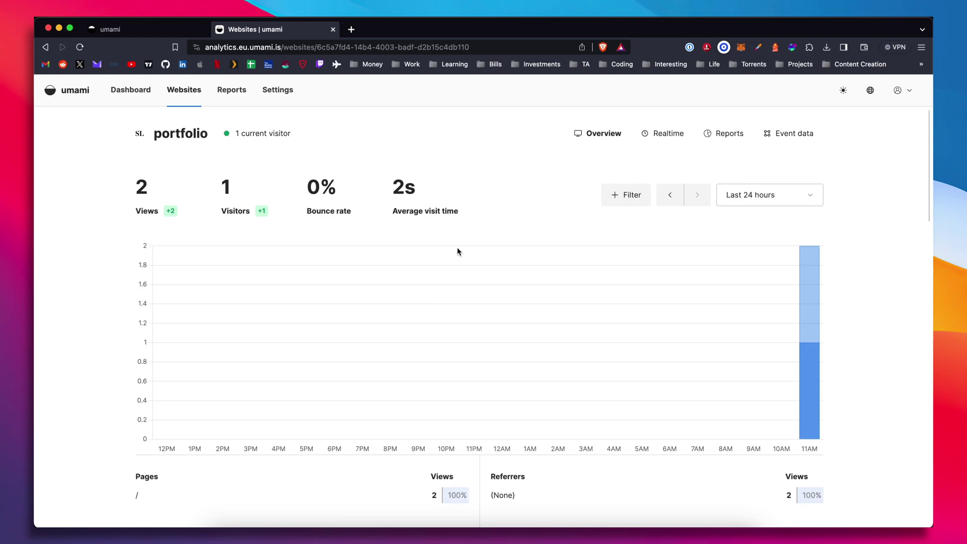